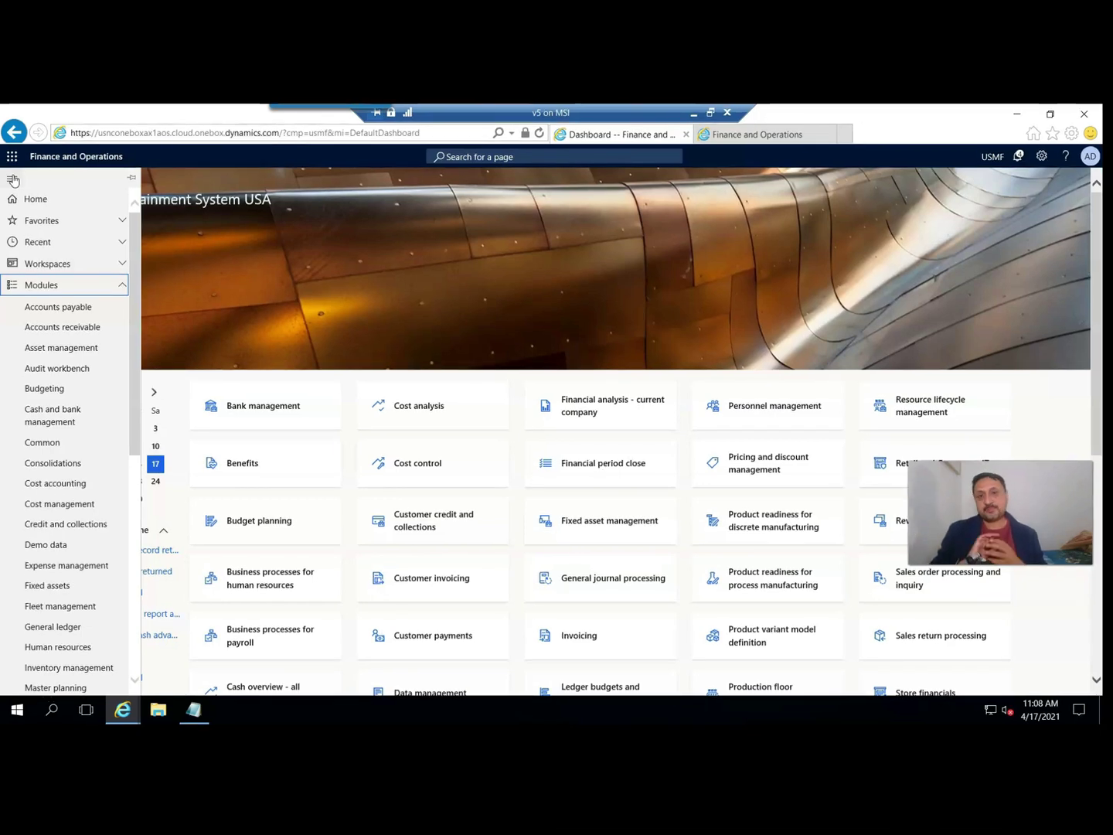
Go to General ledger > Chart of accounts > Accounts > Chart of accounts.
click(66, 332)
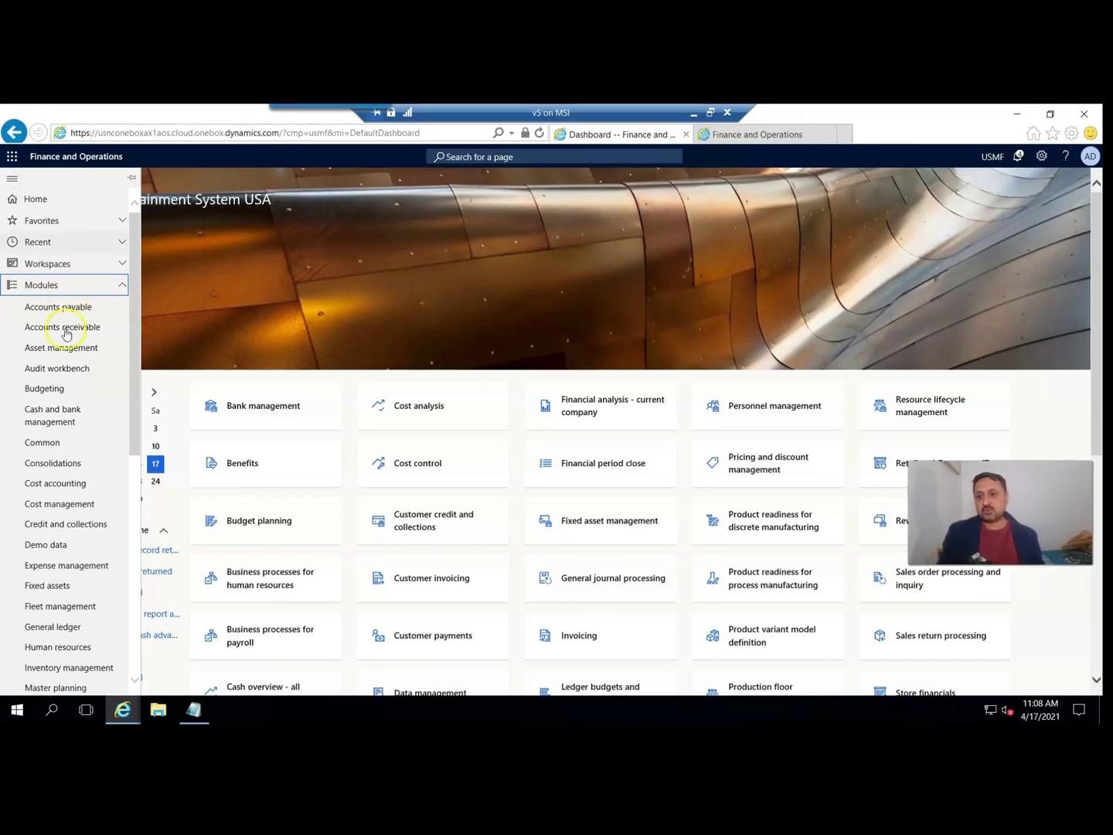
scroll(66, 332, down, 5)
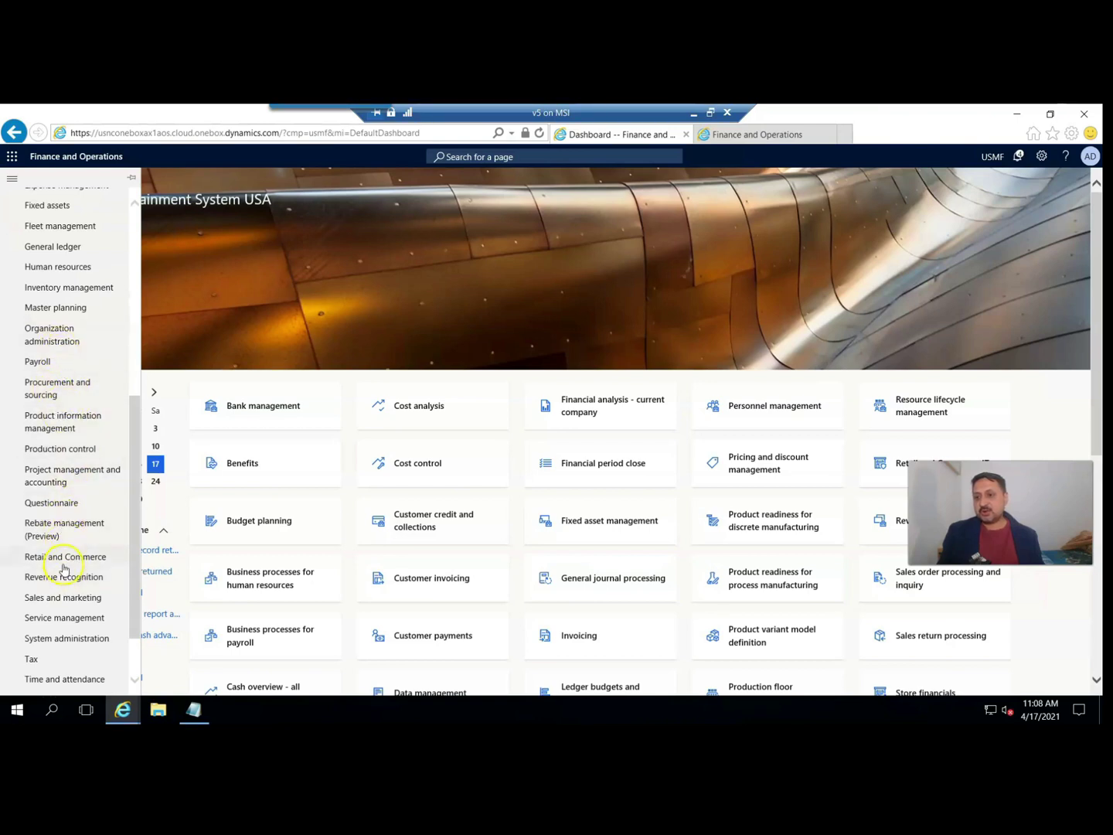
scroll(65, 568, up, 1)
click(62, 325)
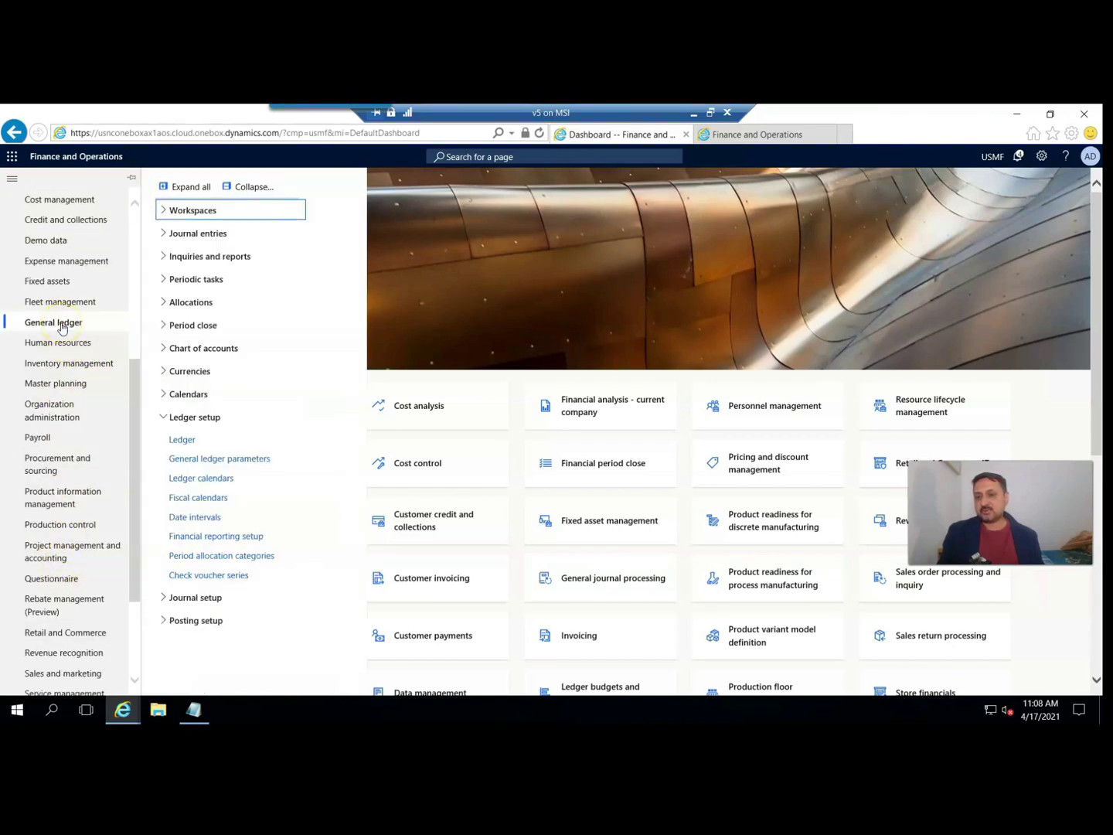
click(166, 350)
click(175, 376)
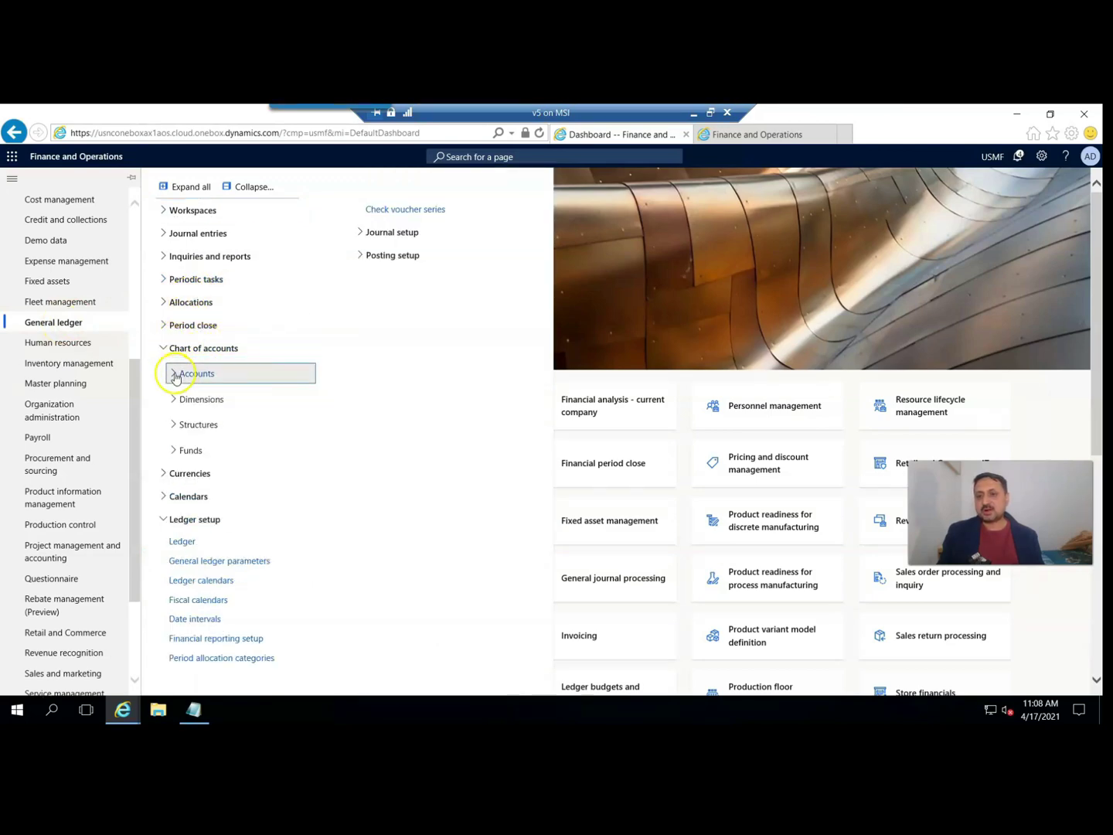
click(213, 420)
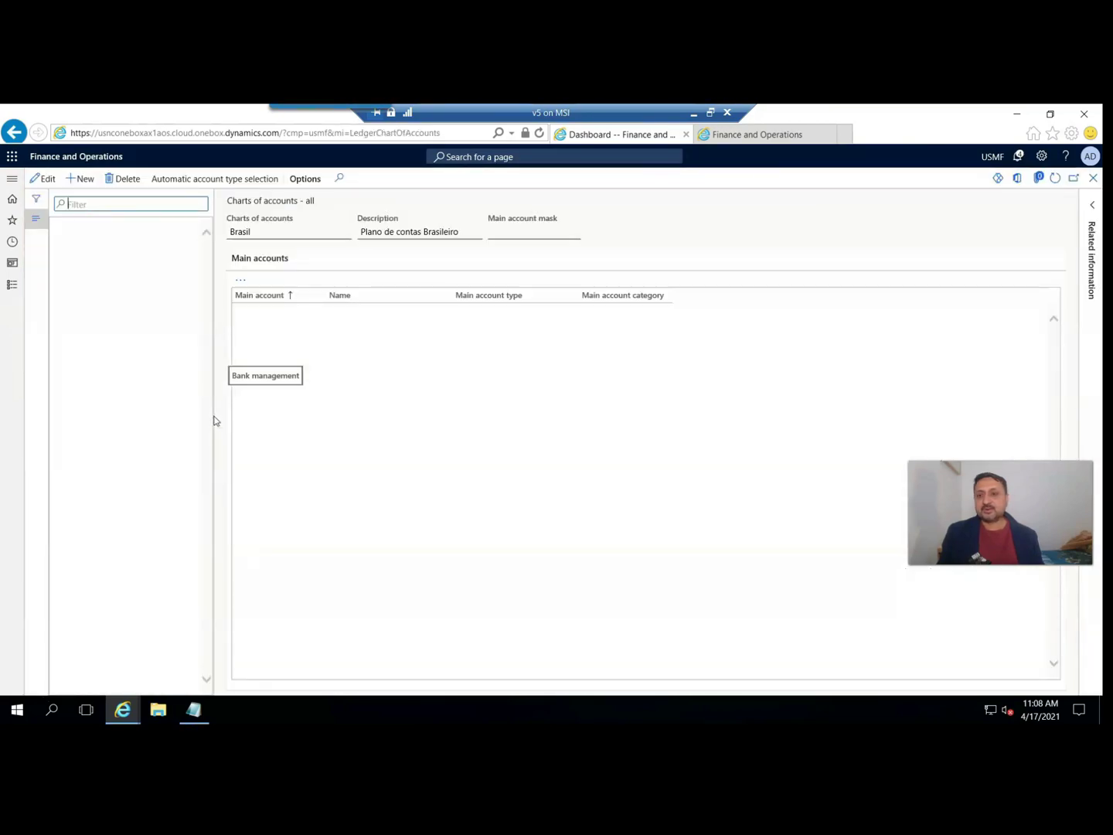
Open the Saudi Arabia chart and select accounts 110100 and 110600 Cash in Hand -SAR.
scroll(144, 325, down, 2)
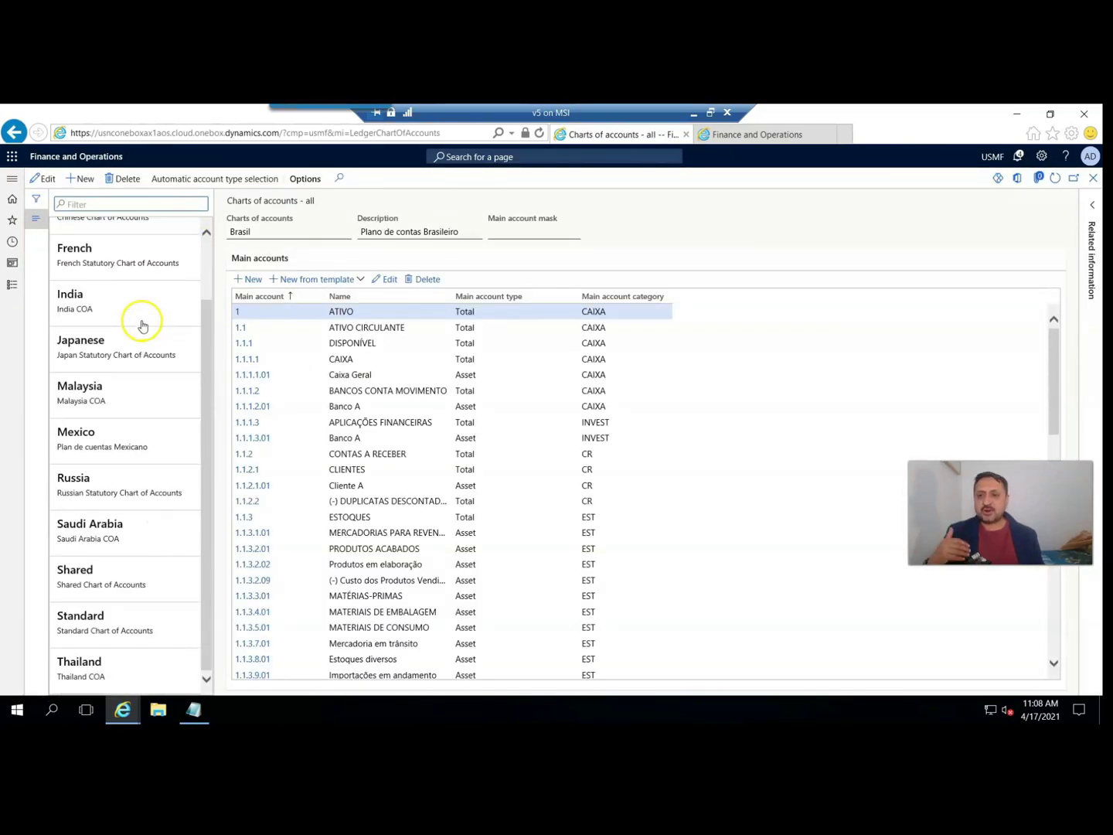
scroll(116, 348, up, 2)
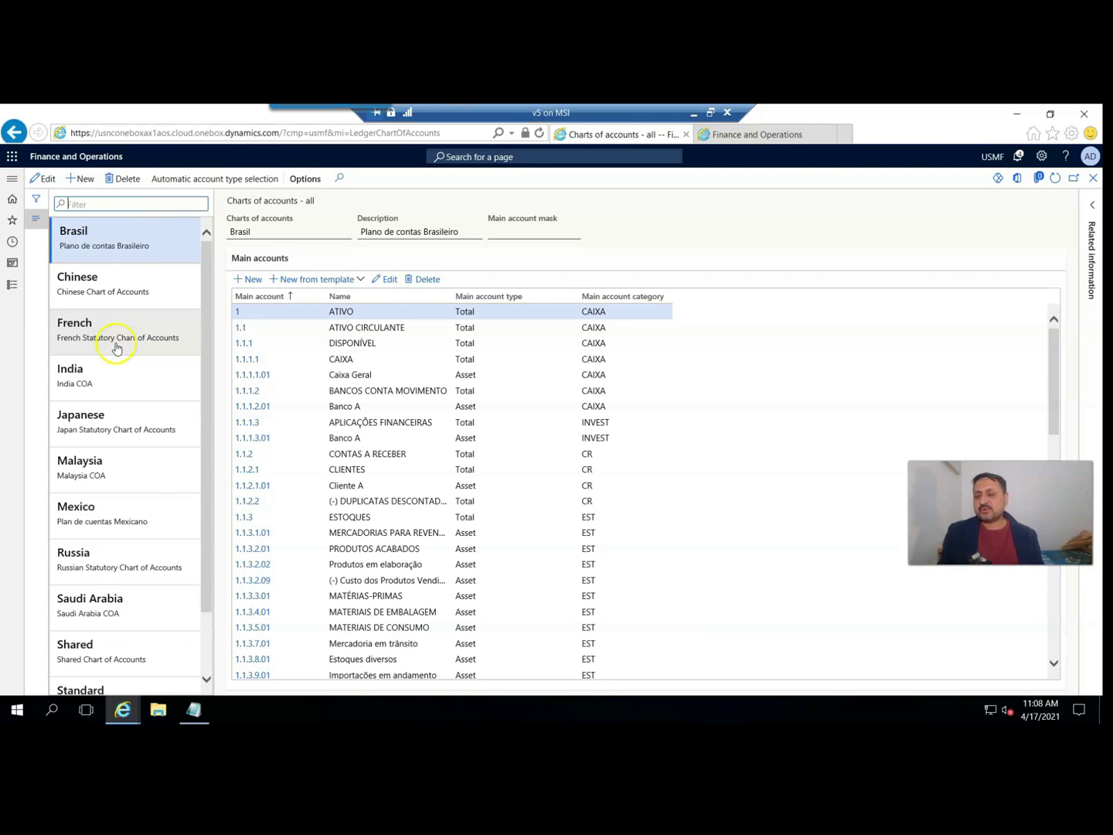
scroll(116, 348, down, 1)
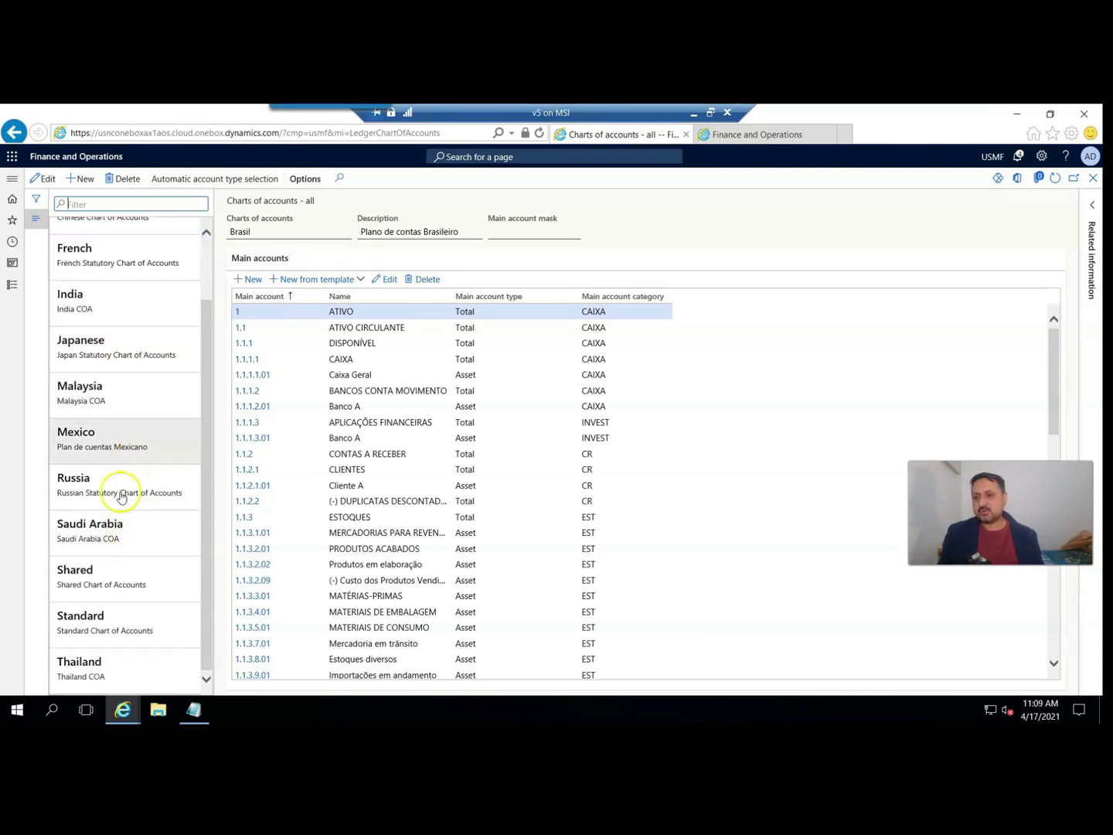
click(99, 528)
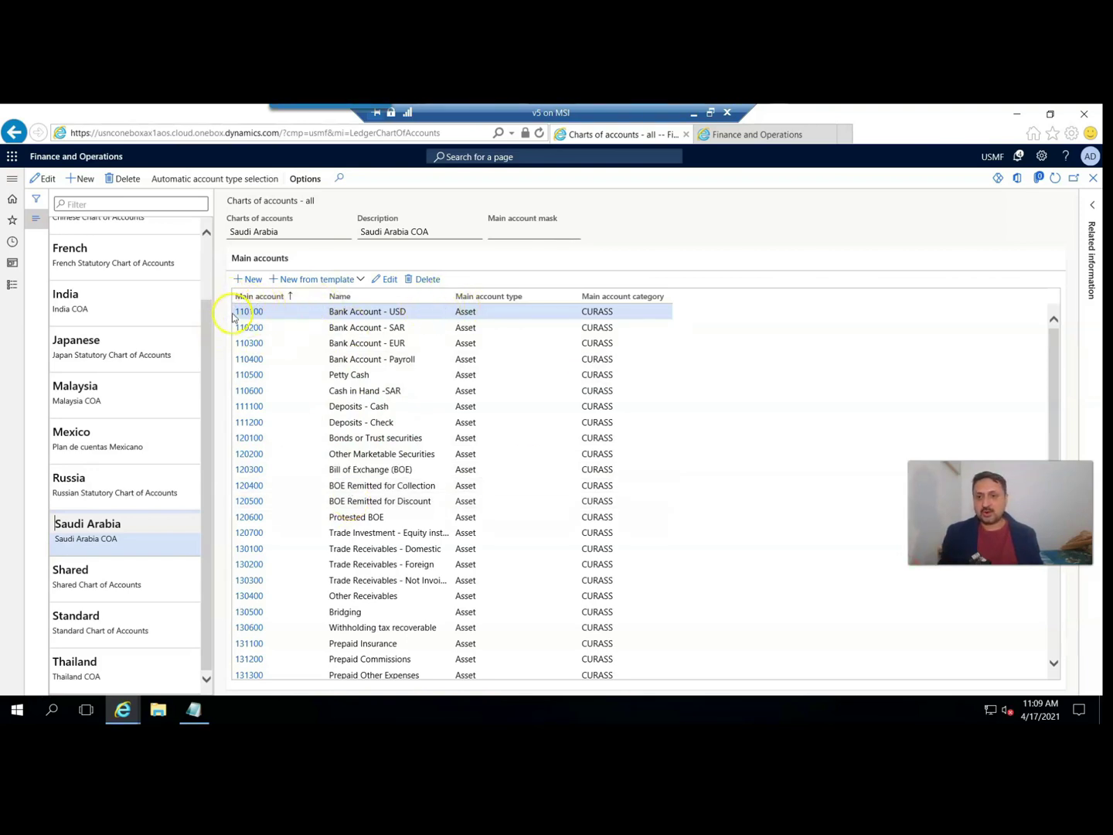
click(464, 310)
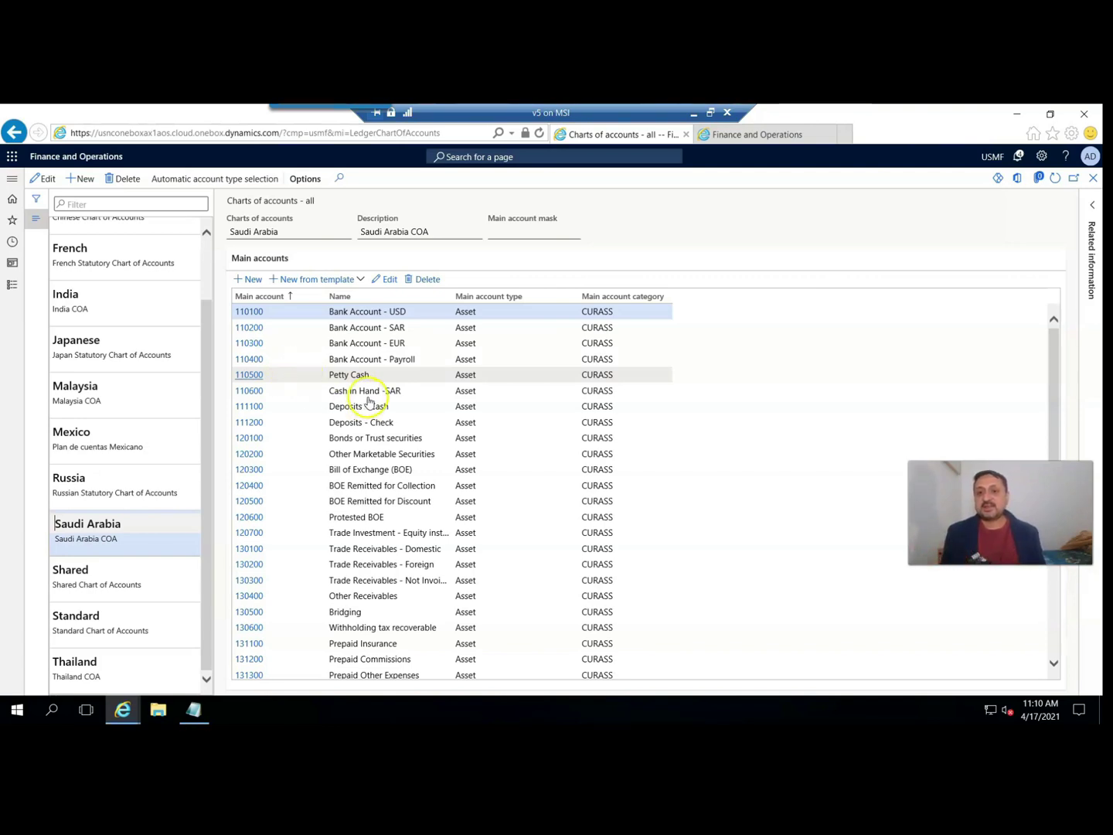
click(237, 392)
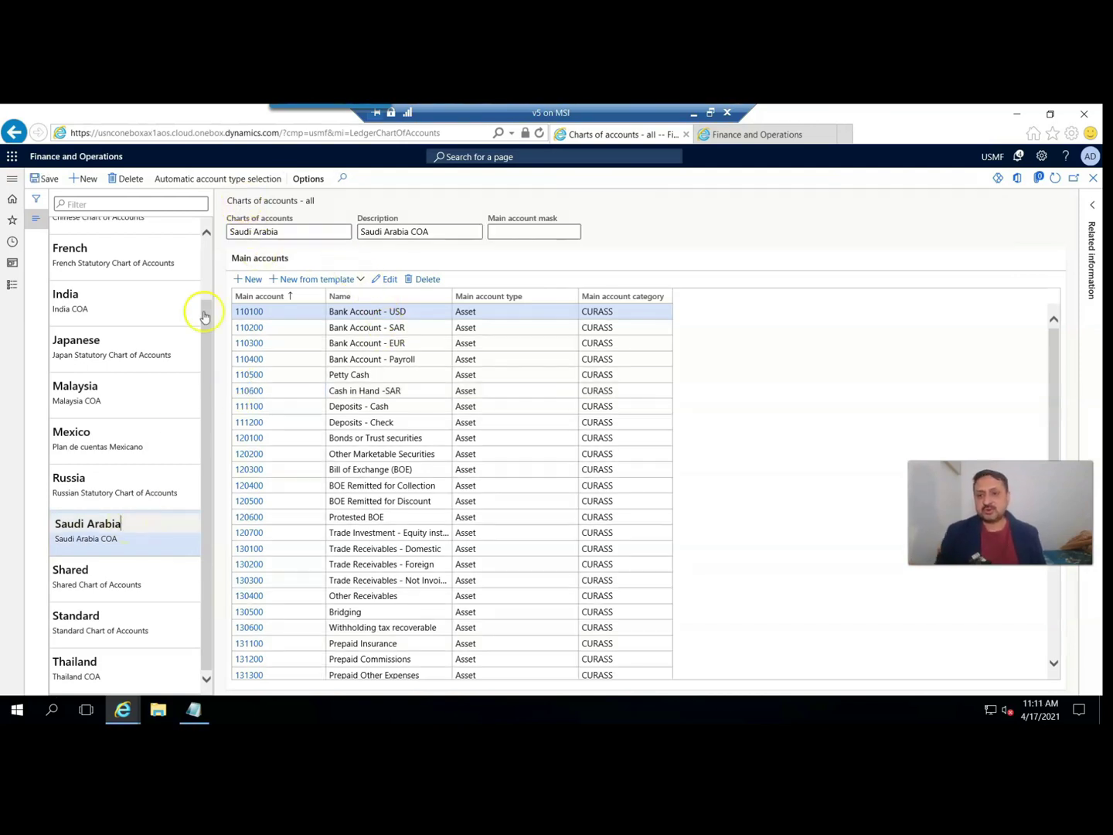
Add a new main account numbered 110601.
click(252, 280)
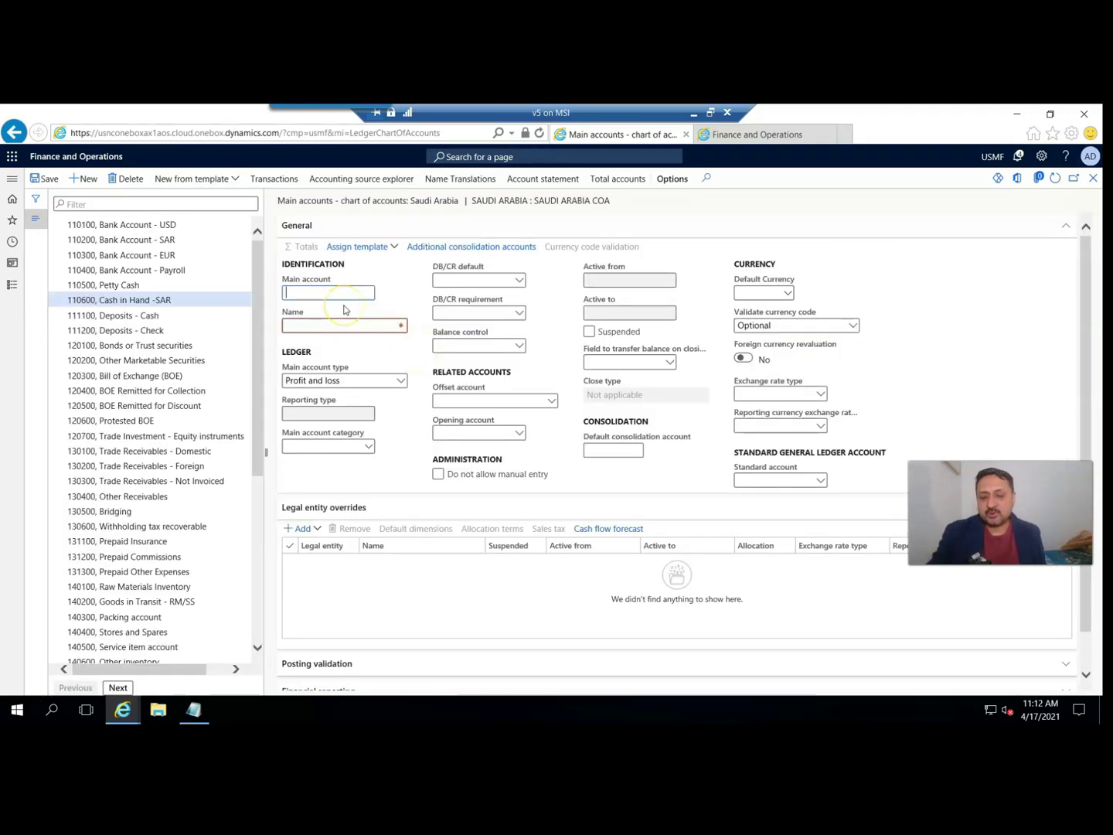
text(110600)
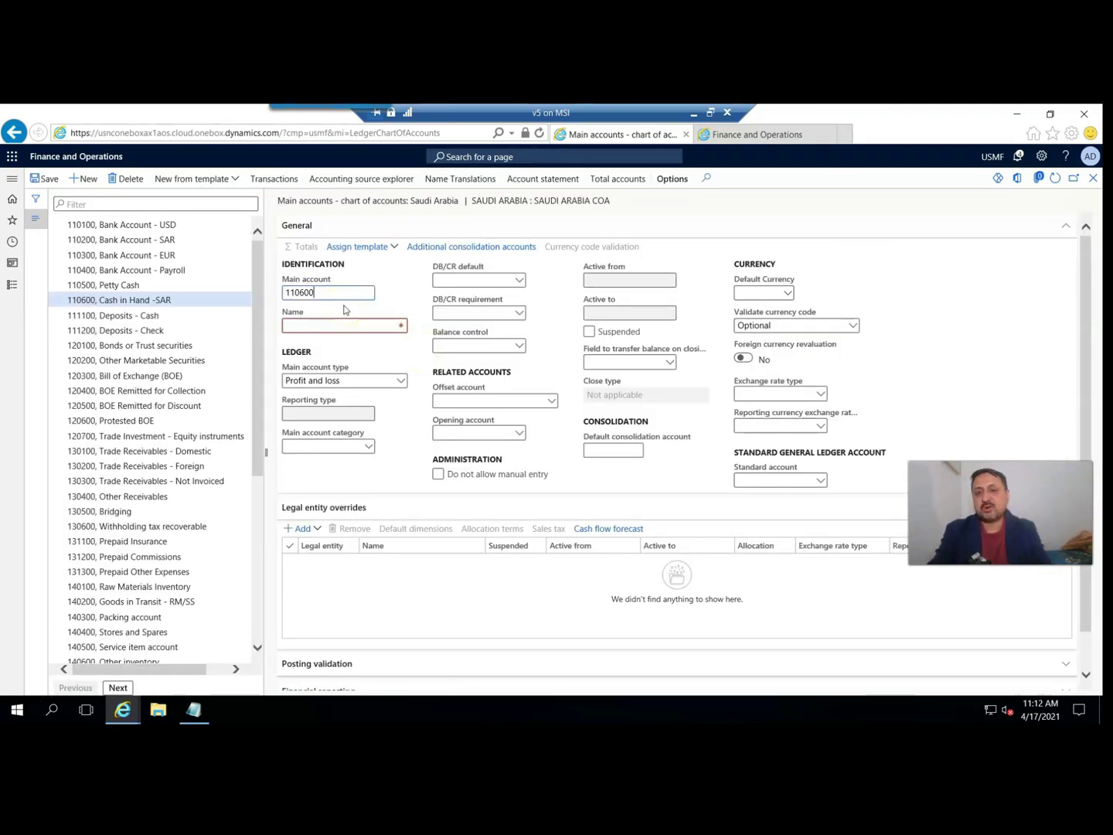
key(BackSpace)
text(1)
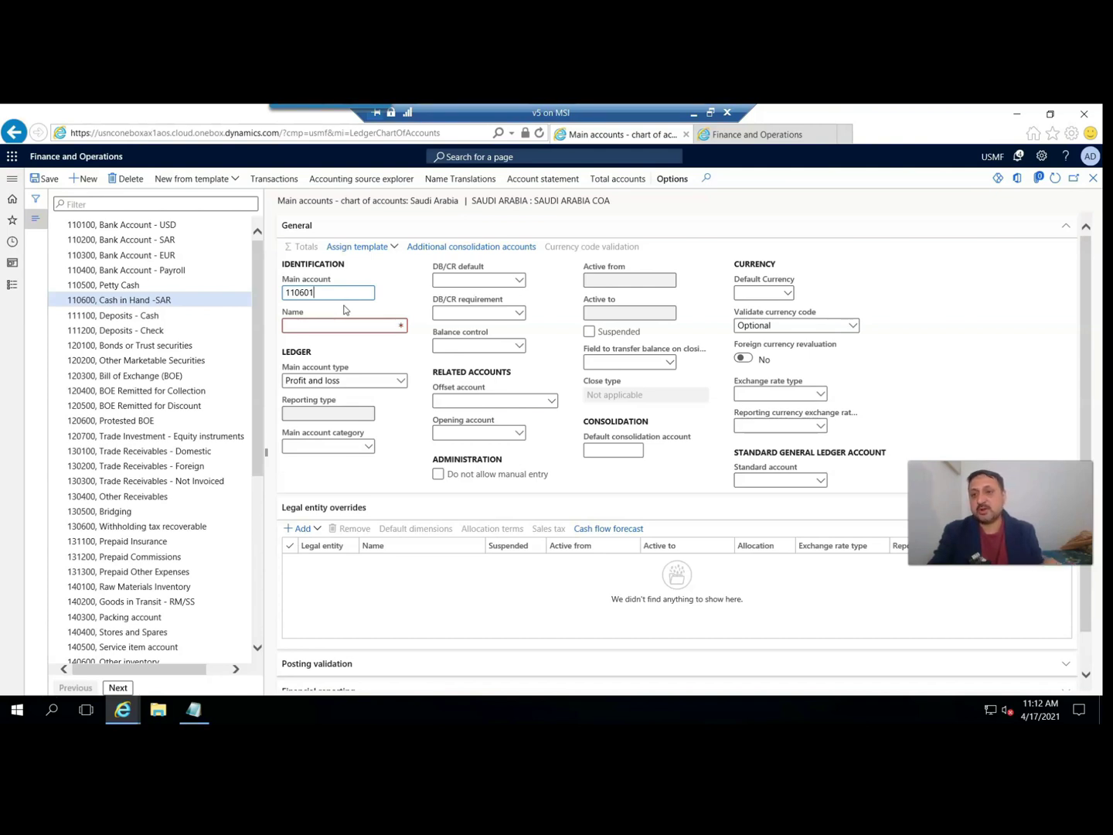
Name the new account 'Cash in Hand UAE'.
click(328, 326)
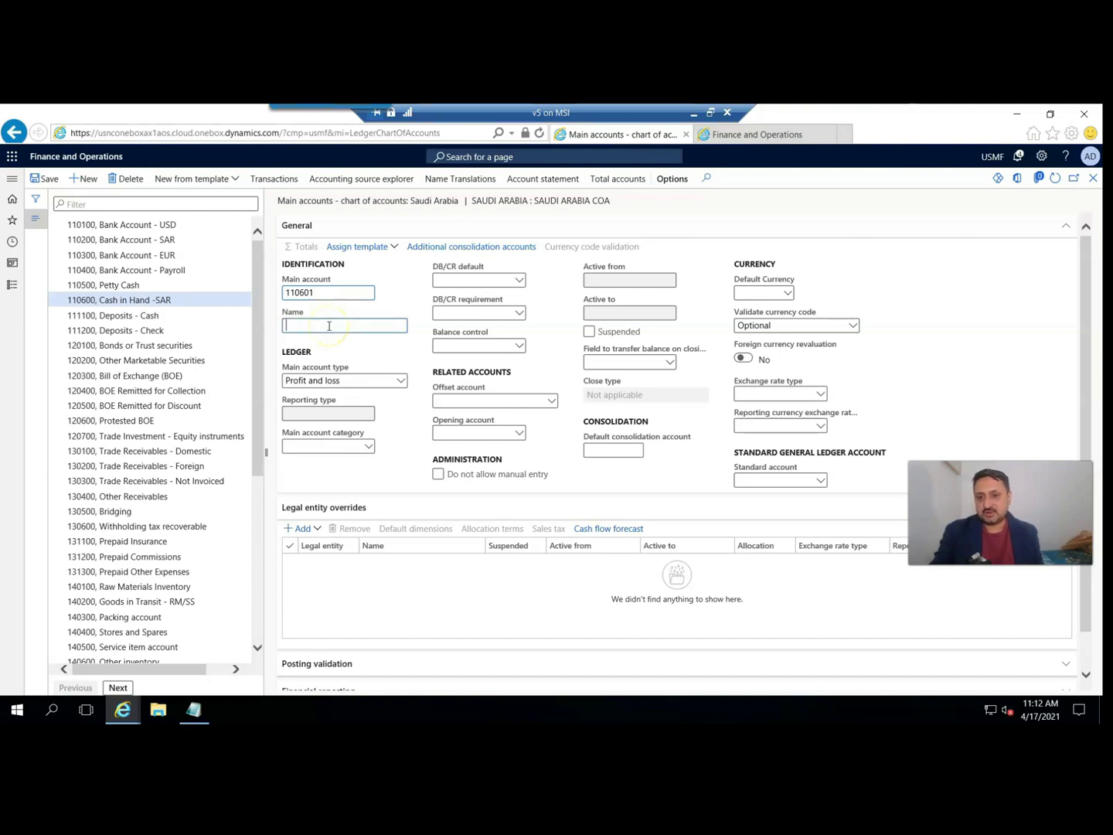
text(110600)
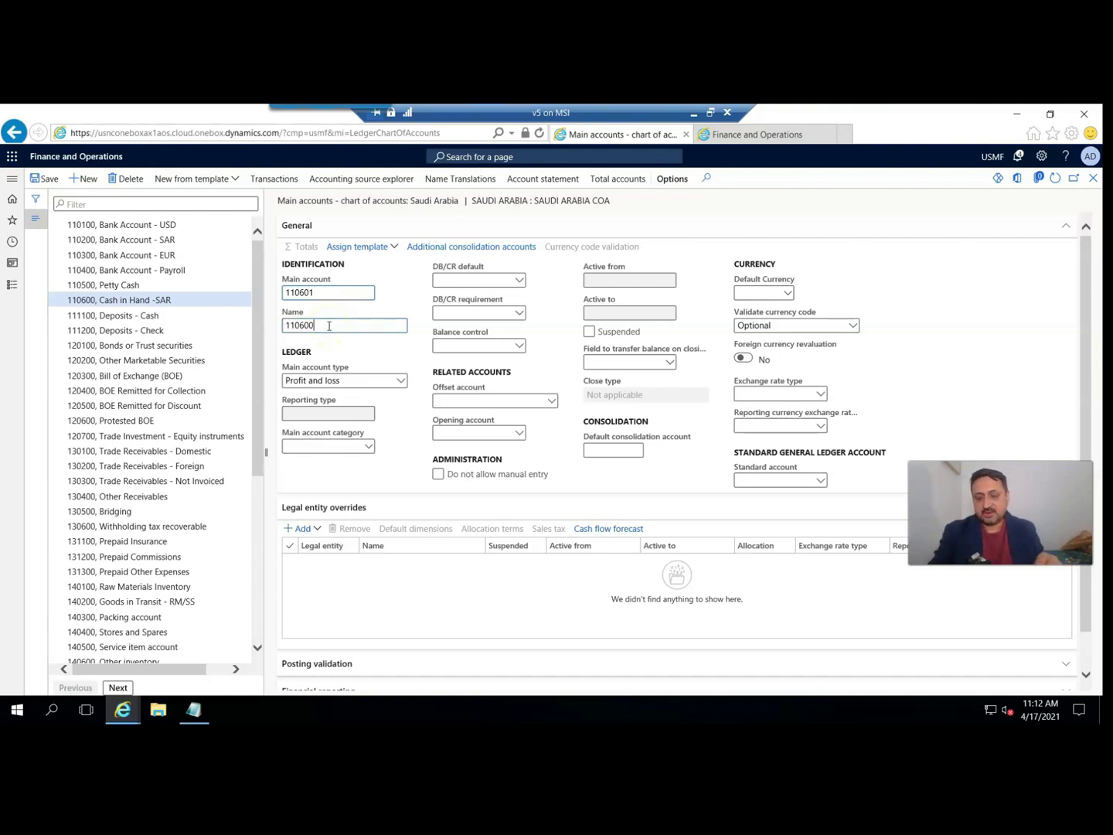
text(Cas)
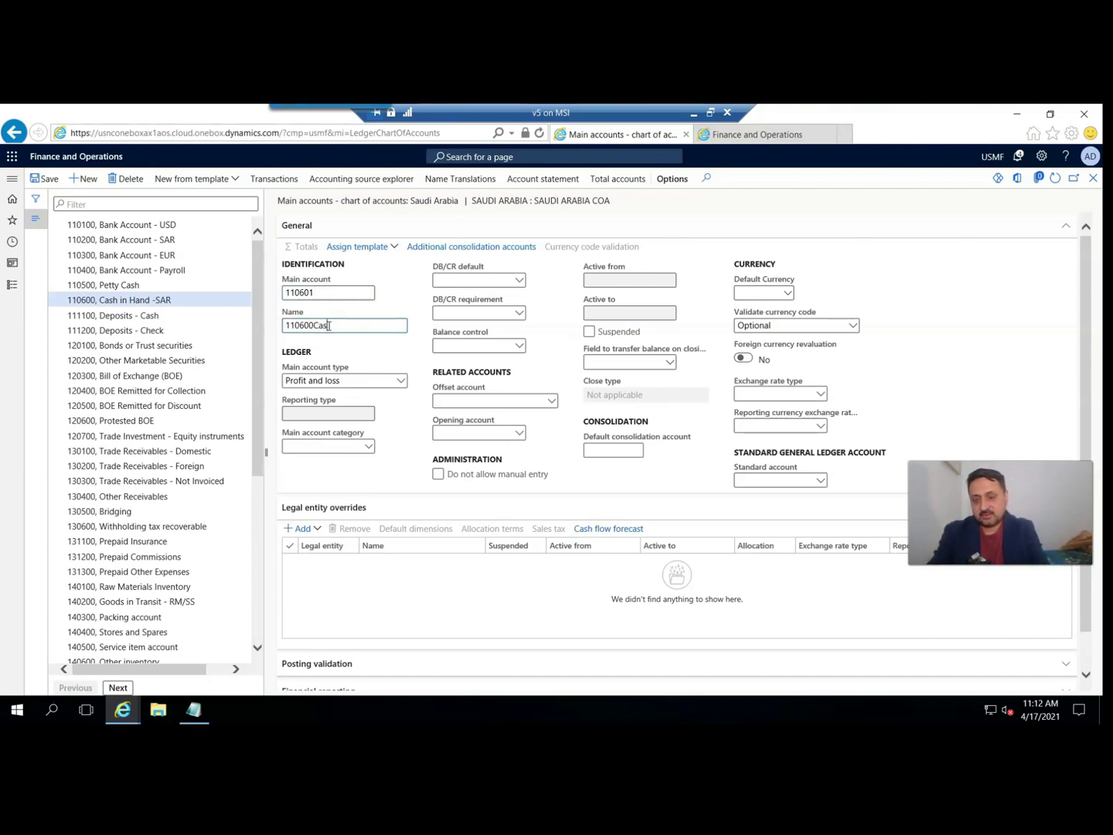
key(BackSpace)
key(BackSpace)
key(BackSpace)
key(BackSpace)
key(BackSpace)
key(BackSpace)
key(BackSpace)
key(BackSpace)
key(BackSpace)
text(Cash )
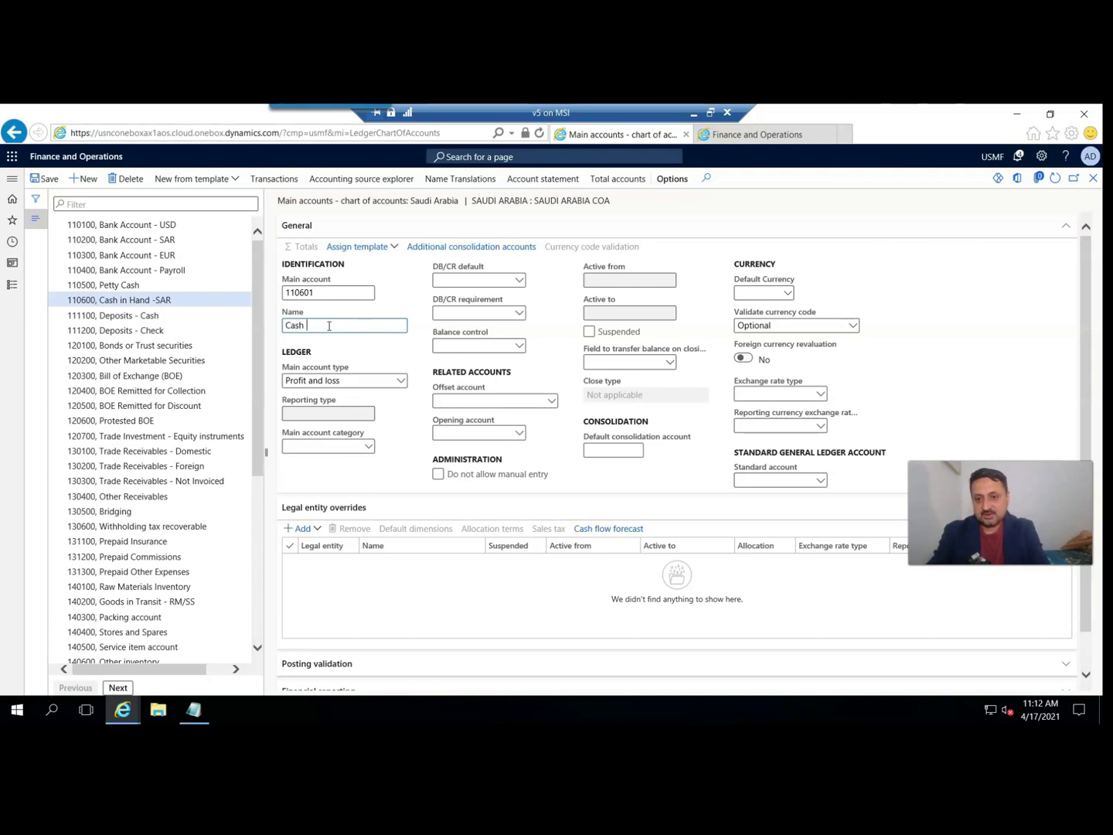
text(a)
text(Hand UAE)
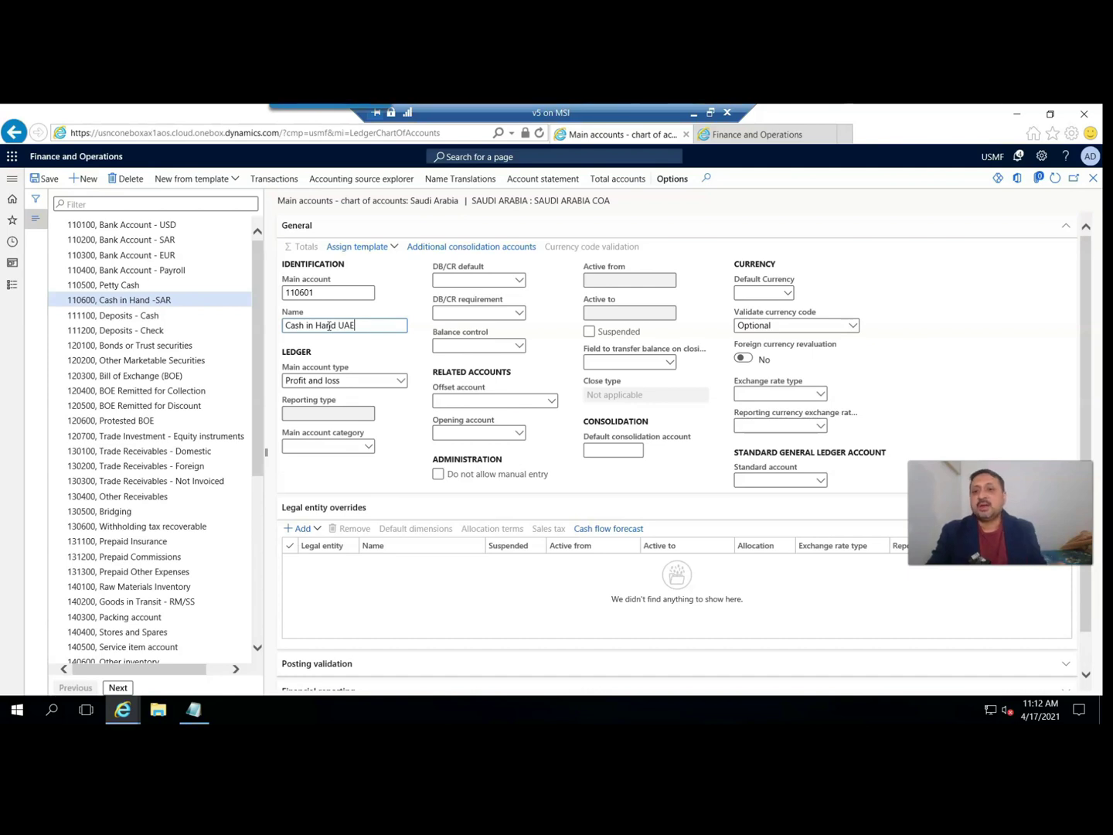
click(391, 382)
Set account 110601's type to Asset and its main account category to CASH.
click(402, 382)
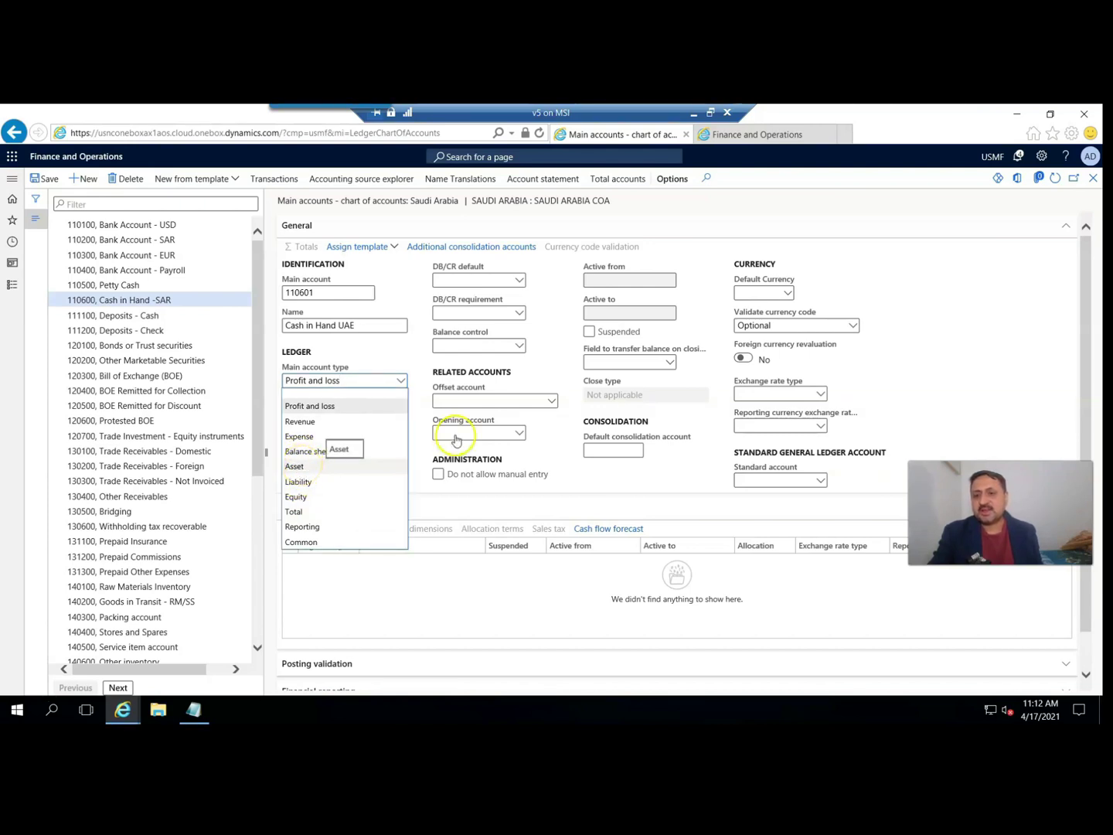
key(Return)
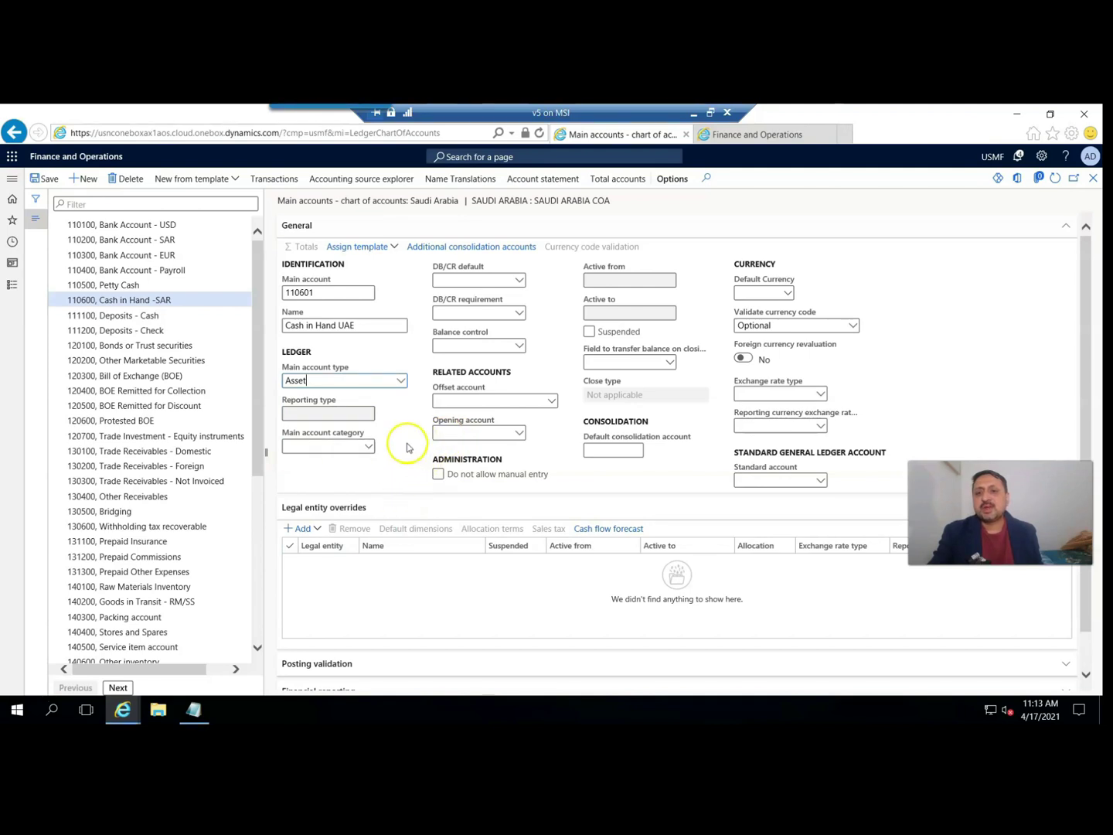
click(367, 448)
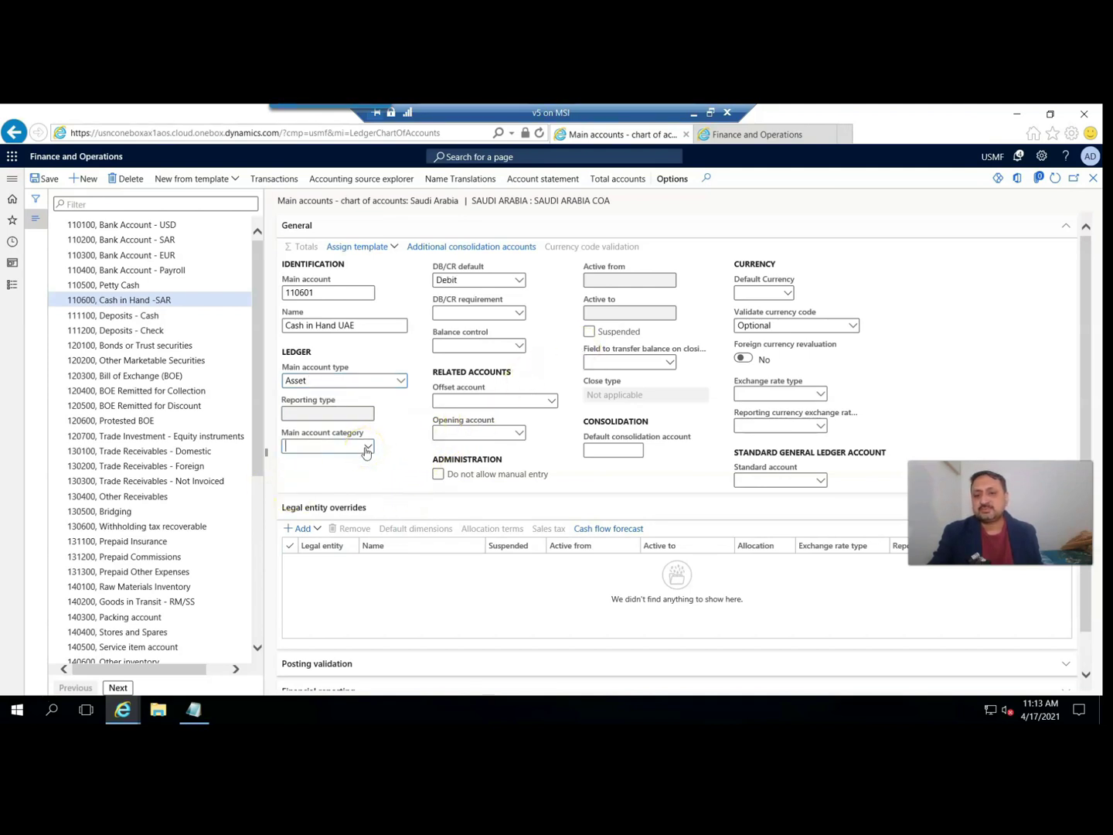
click(368, 448)
click(298, 492)
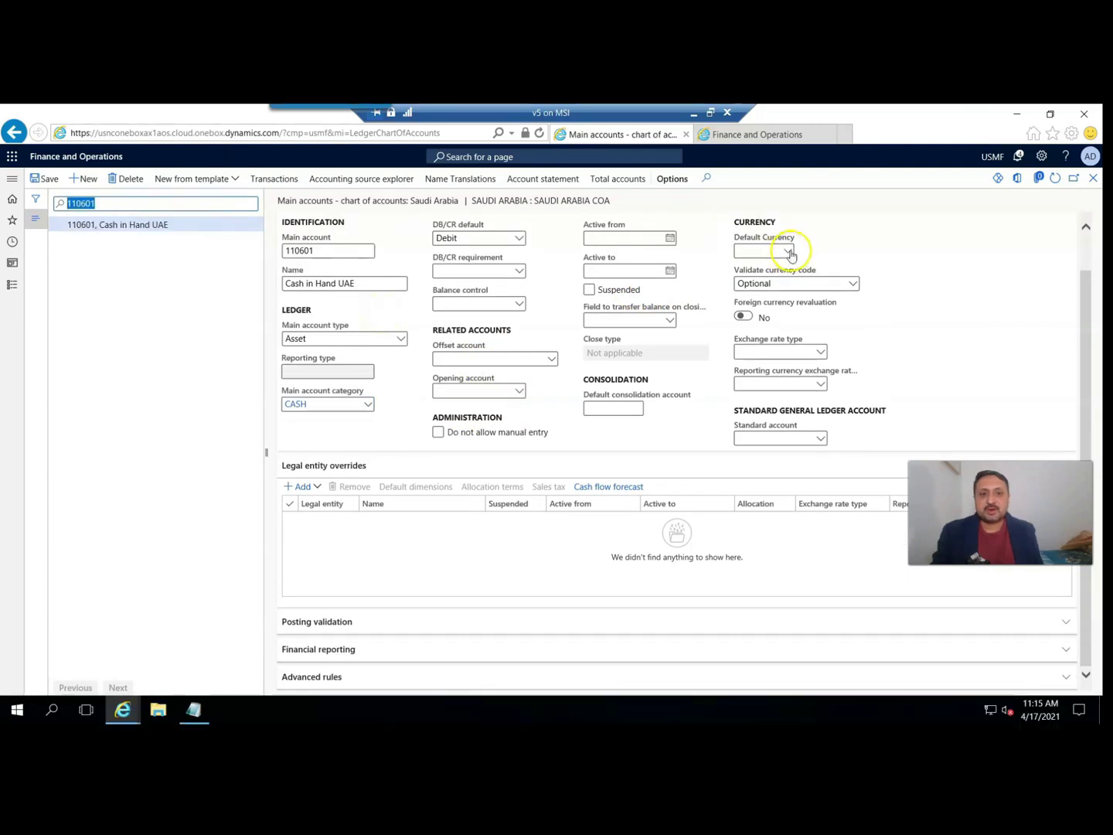
click(788, 254)
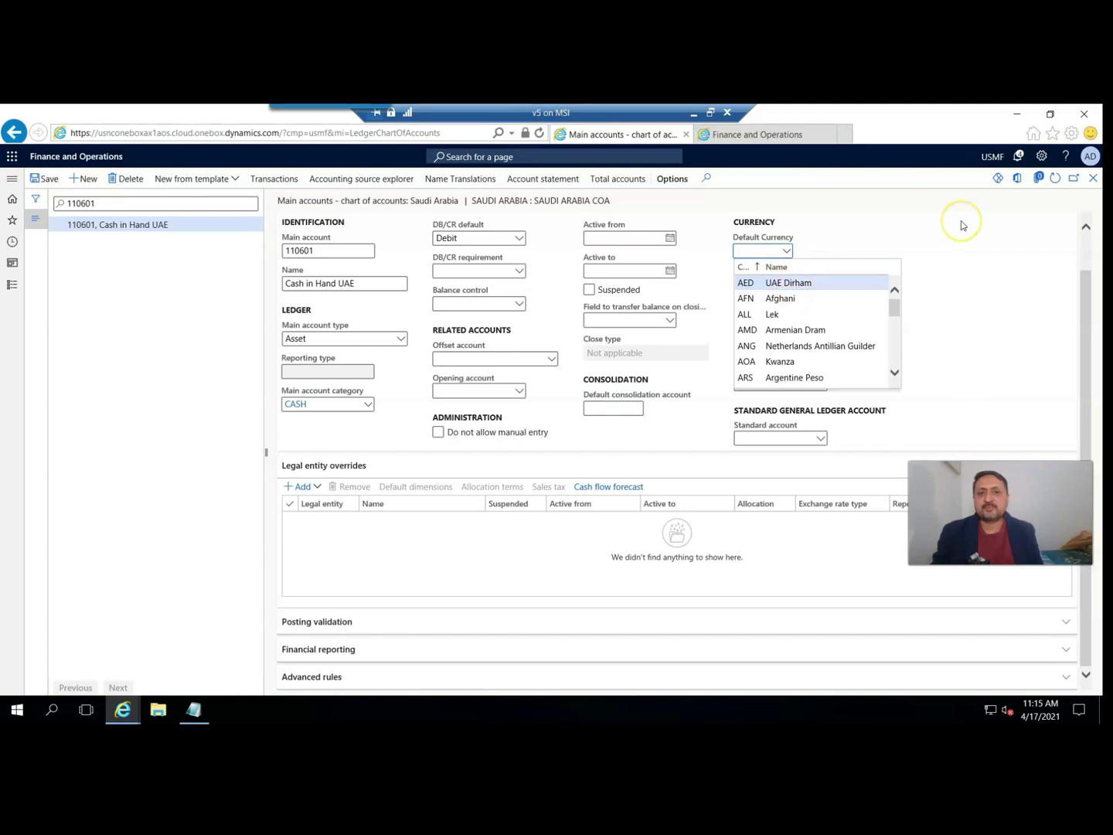
Choose AED (UAE Dirham) as the account's default currency.
key(Return)
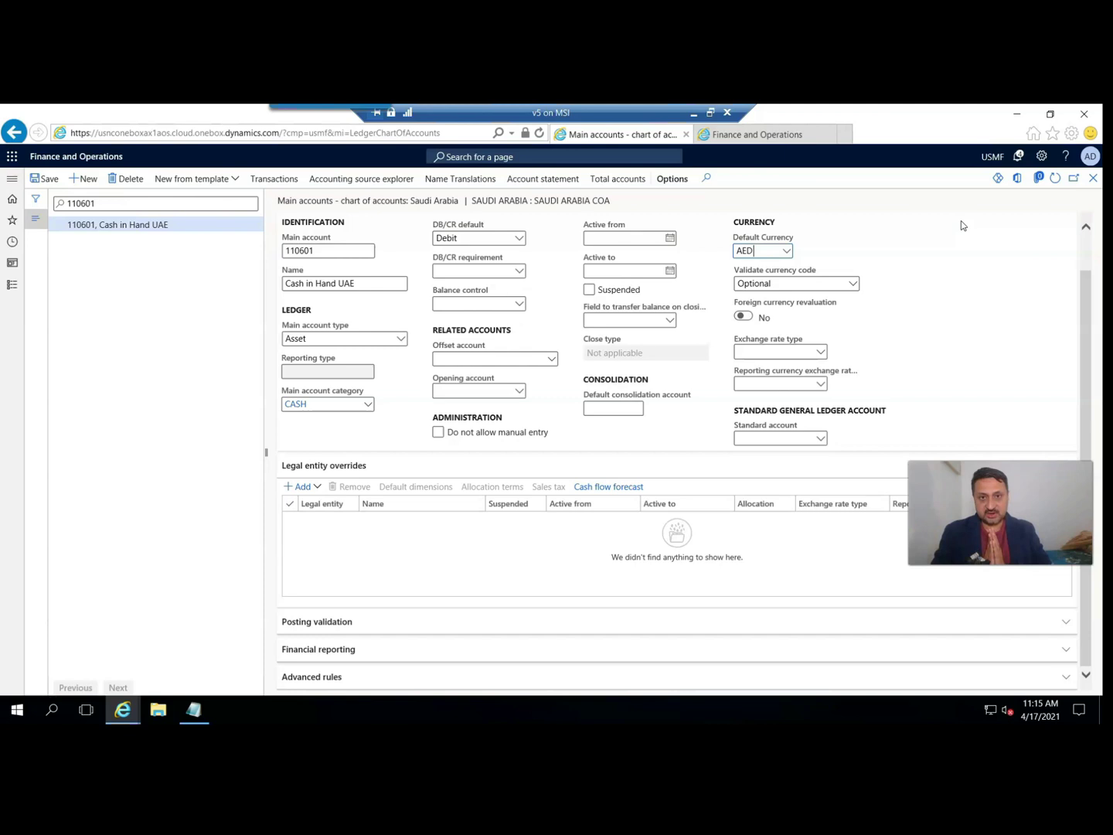
click(672, 182)
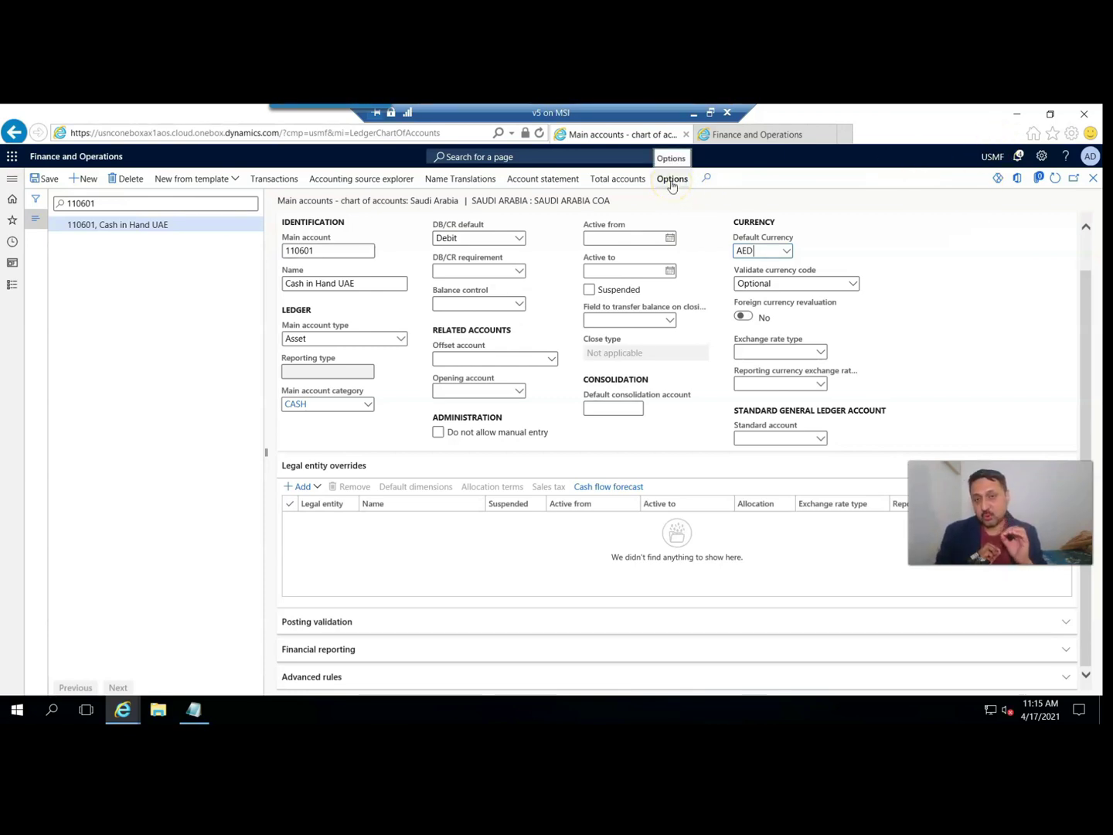